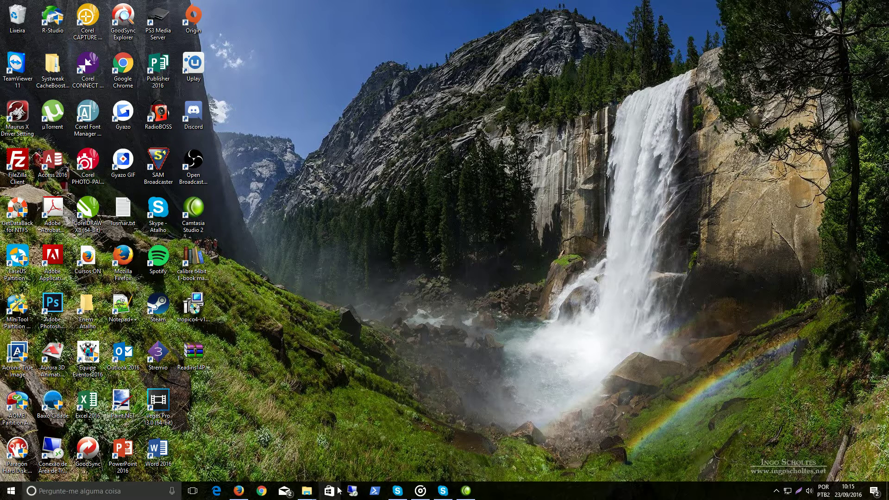
# Bring up the hemera folder, and reveal the staffspeedchat.xml received in Skype's Nova Era Eventos 2016 chat in its containing folder
pyautogui.moveTo(309, 495)
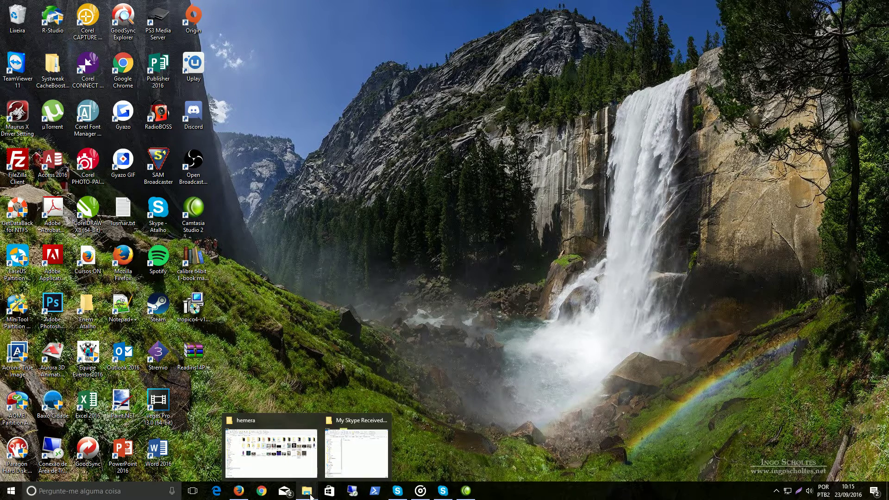
pyautogui.click(298, 474)
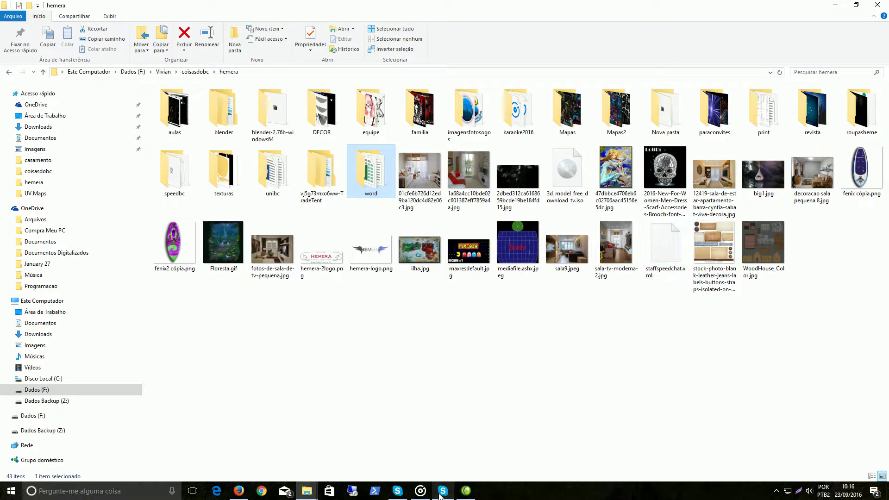
pyautogui.moveTo(440, 495)
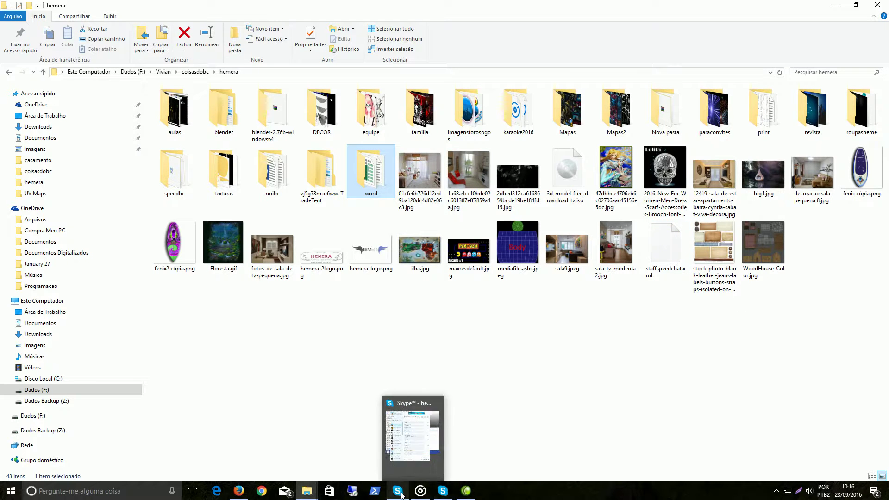
pyautogui.click(401, 495)
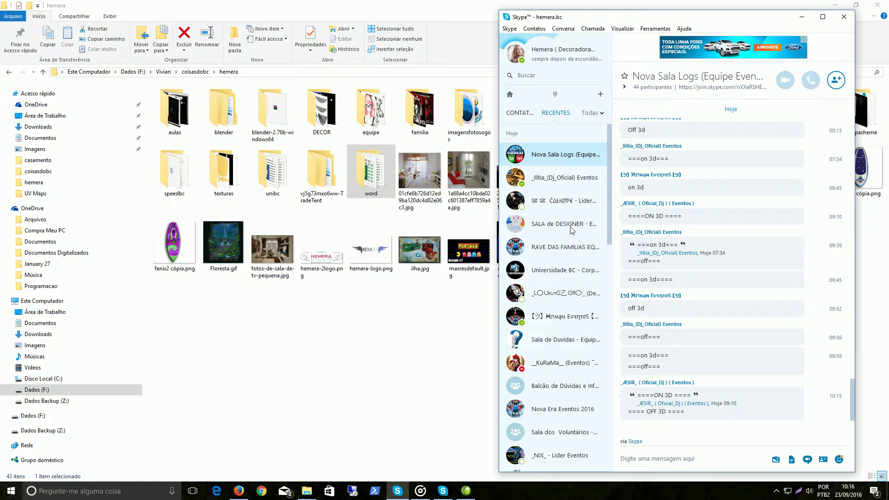
pyautogui.click(570, 411)
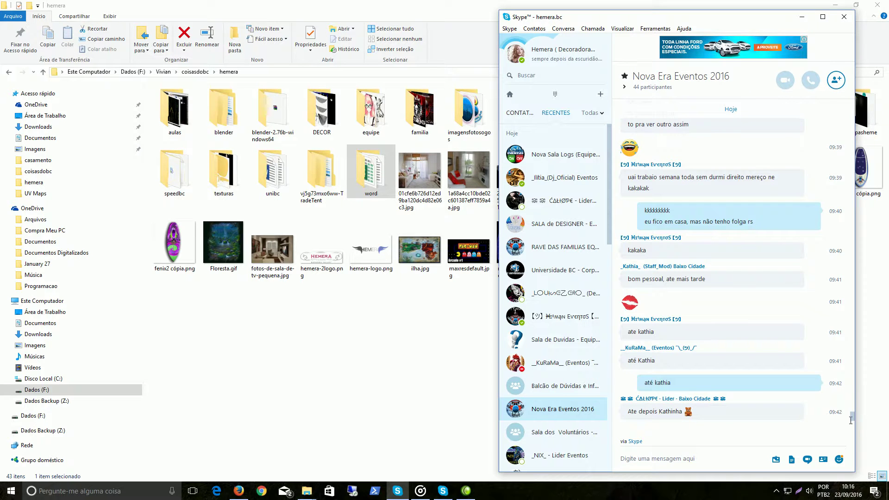
pyautogui.moveTo(852, 419)
pyautogui.mouseDown()
pyautogui.moveTo(849, 359)
pyautogui.moveTo(847, 410)
pyautogui.mouseUp()
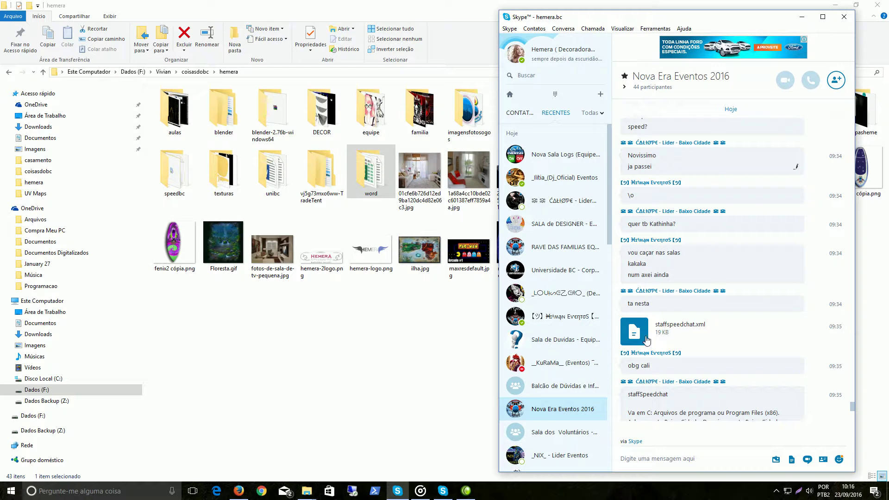
pyautogui.rightClick(626, 335)
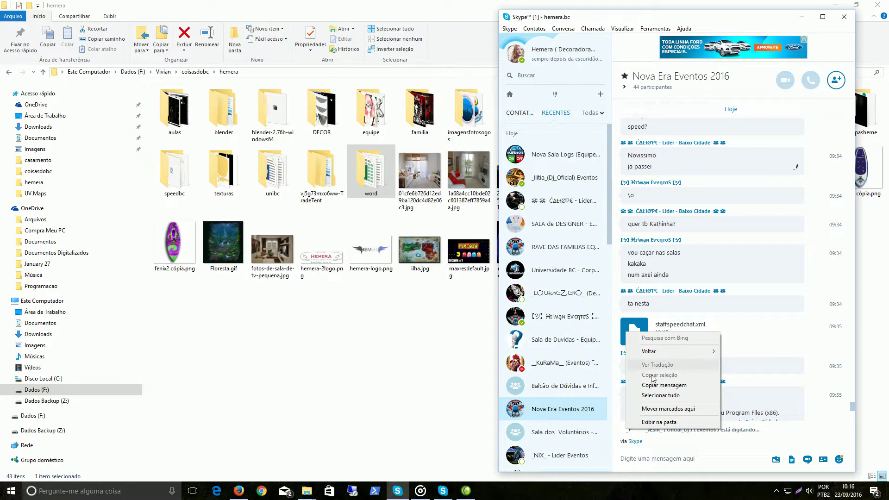
pyautogui.click(668, 423)
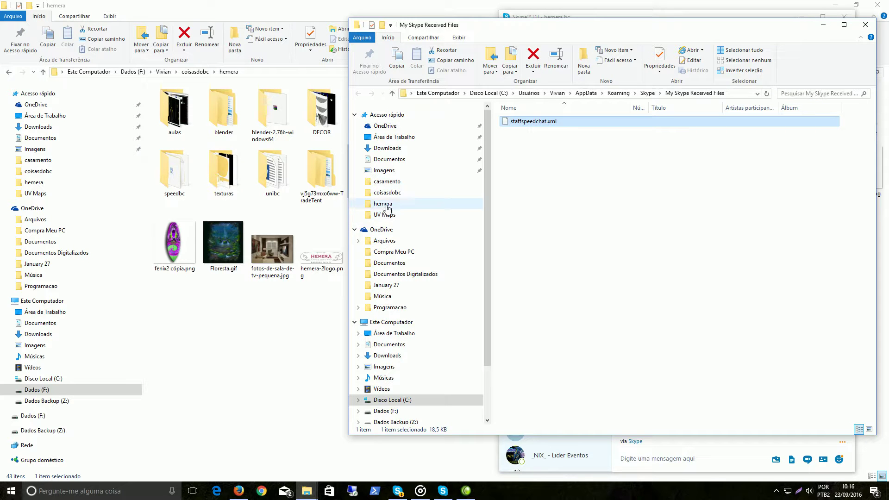
# Minimize the received-files and Skype windows and copy staffspeedchat.xml from the hemera folder
pyautogui.click(823, 25)
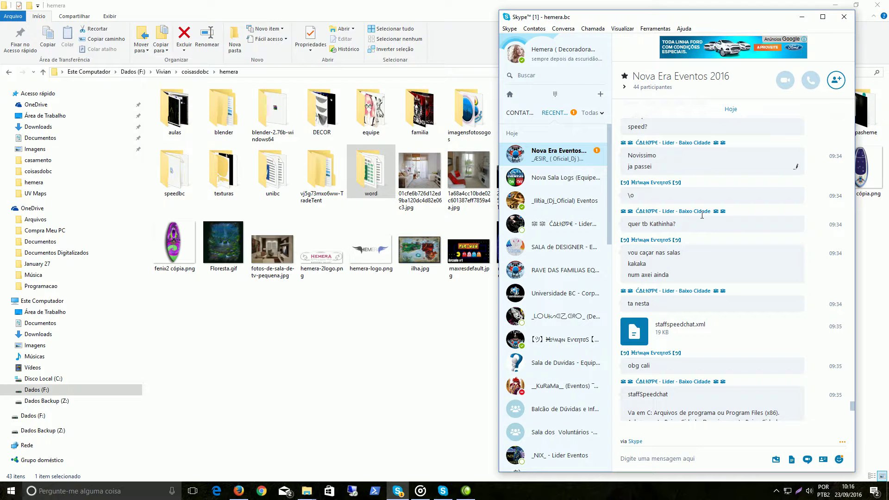
pyautogui.click(801, 17)
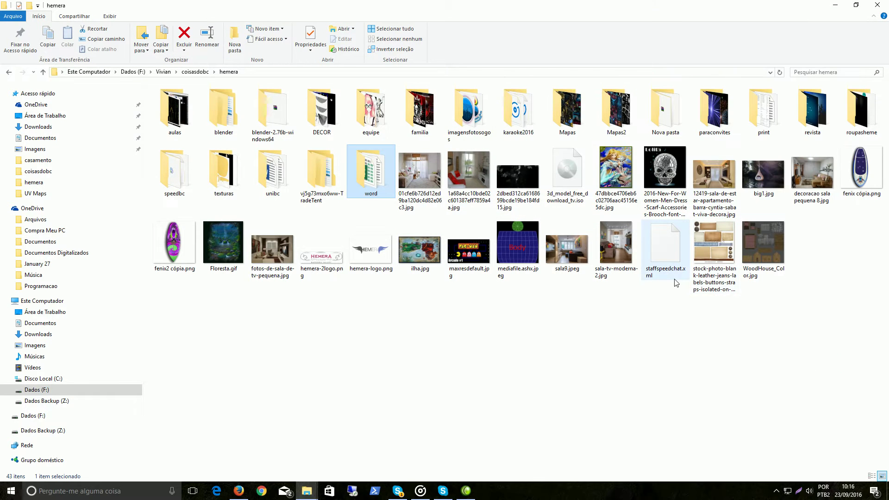
pyautogui.doubleClick(662, 248)
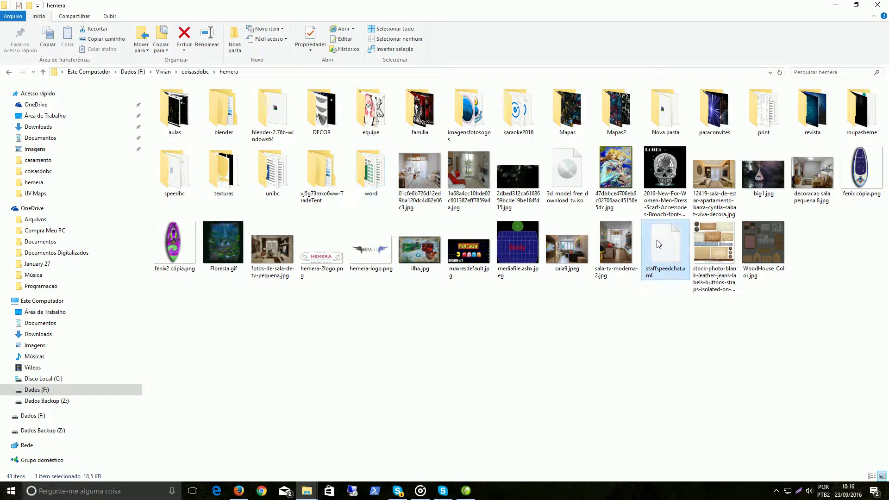
pyautogui.rightClick(658, 241)
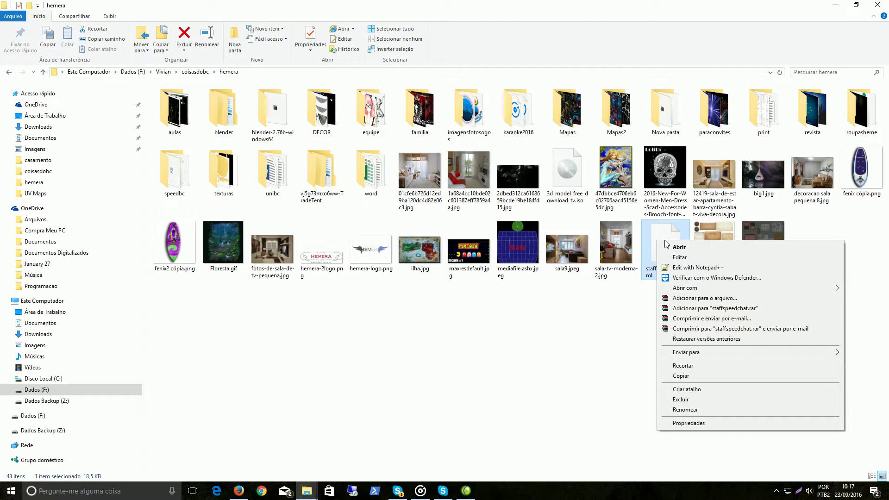
pyautogui.click(701, 375)
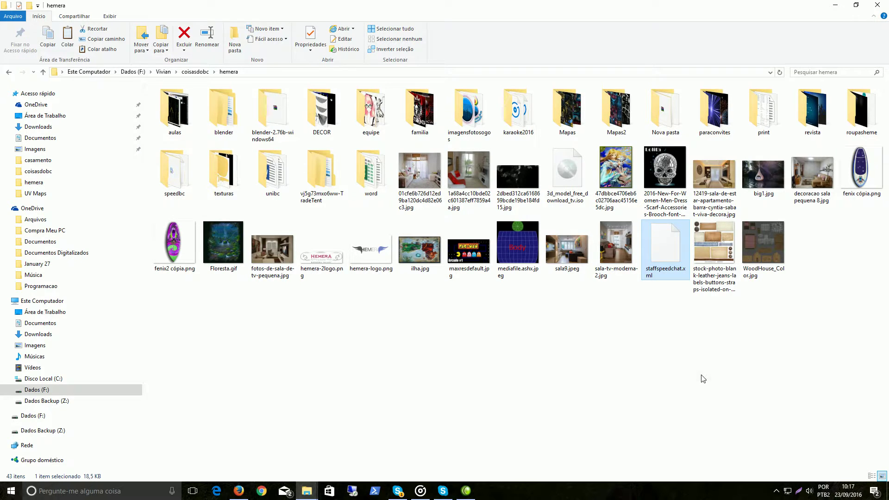
# Open the folder Disco Local (C:) > Arquivos de Programas (x86) > Baixo Cidade > Baixo Cidade VWW Client > resources > GUI > default
pyautogui.click(49, 380)
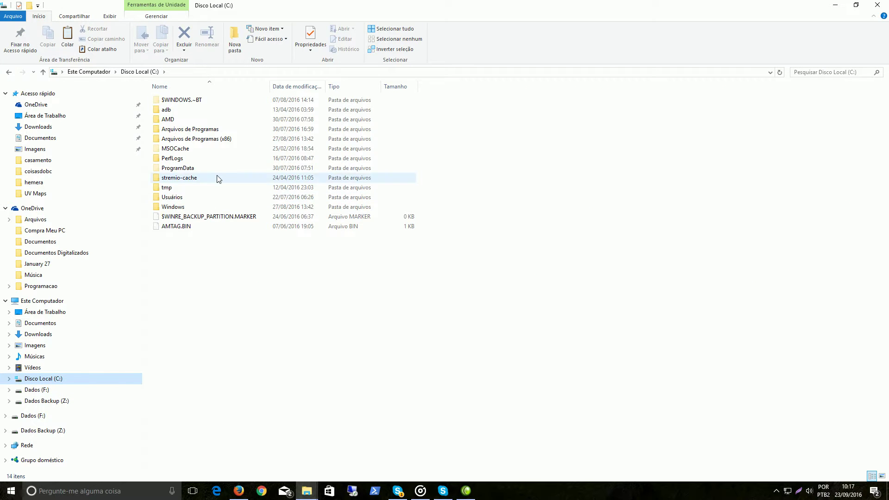
pyautogui.doubleClick(218, 139)
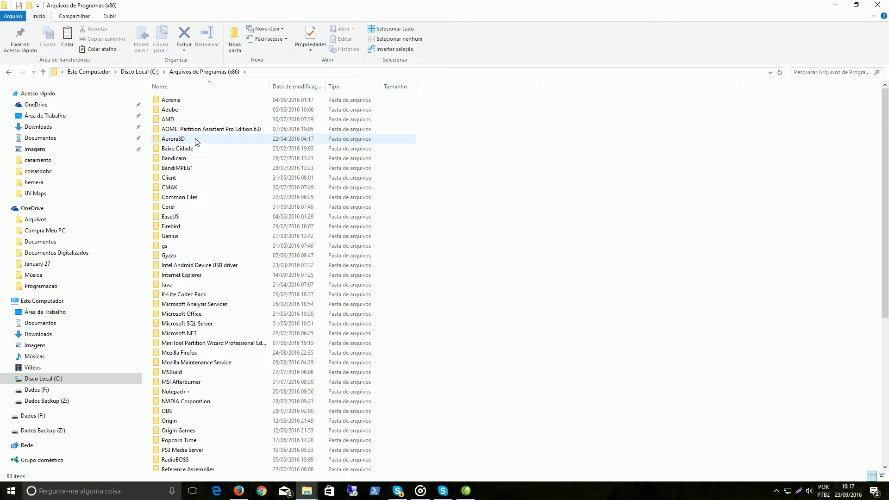
pyautogui.click(180, 153)
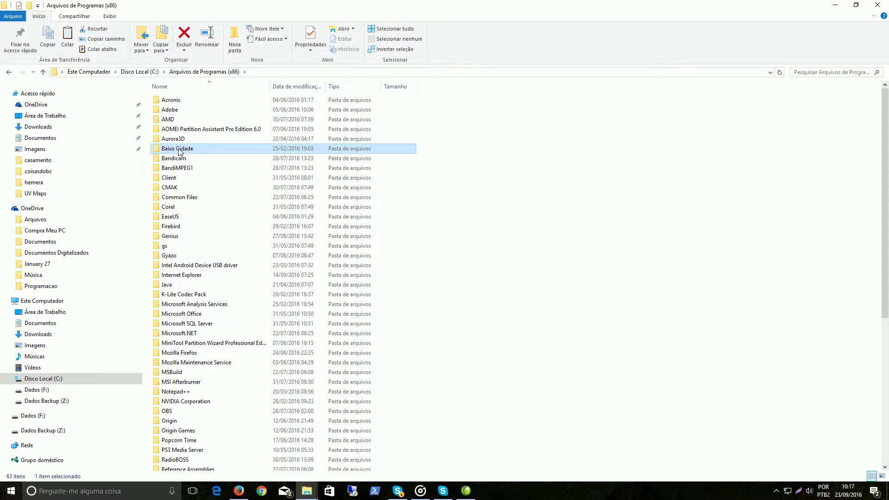
pyautogui.doubleClick(179, 153)
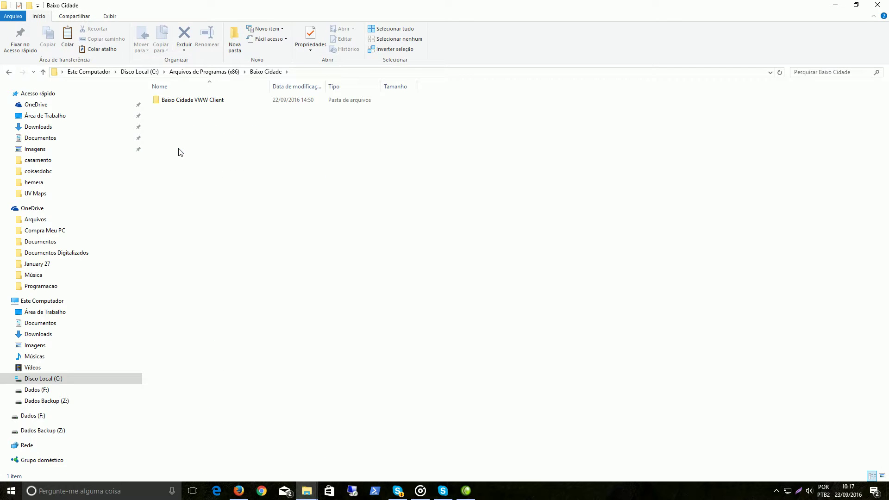
pyautogui.doubleClick(205, 100)
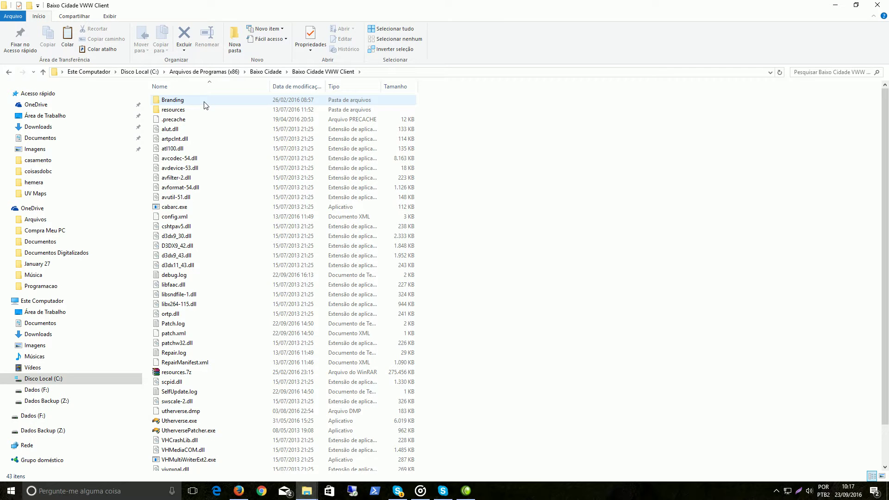
pyautogui.doubleClick(173, 109)
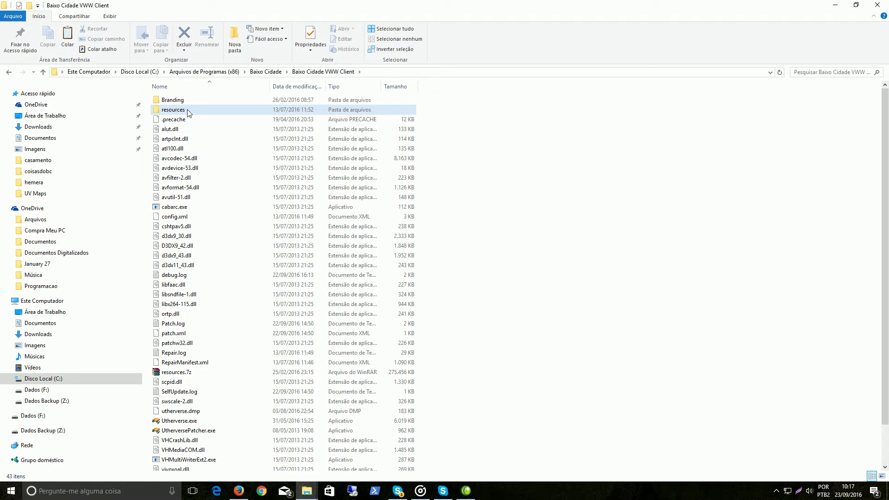
pyautogui.doubleClick(188, 111)
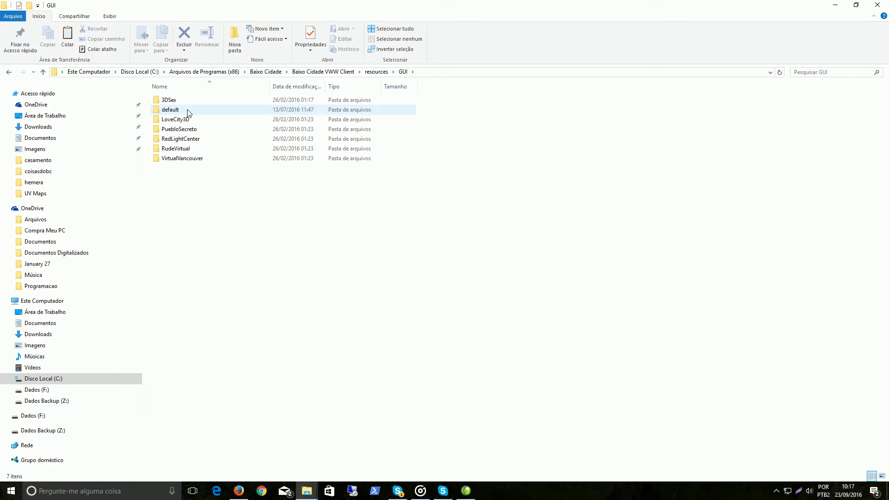
pyautogui.doubleClick(188, 111)
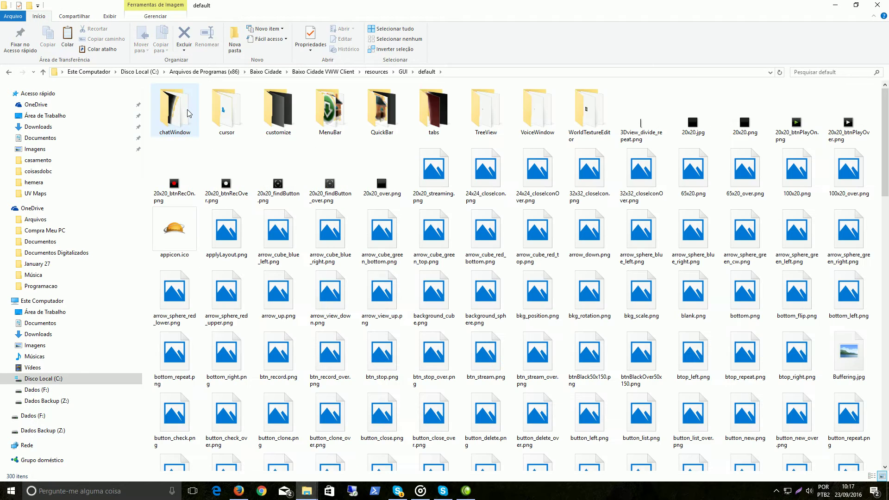
# Paste staffspeedchat.xml into the default folder, replacing the existing file with administrator permission, and close the folder window
pyautogui.rightClick(463, 167)
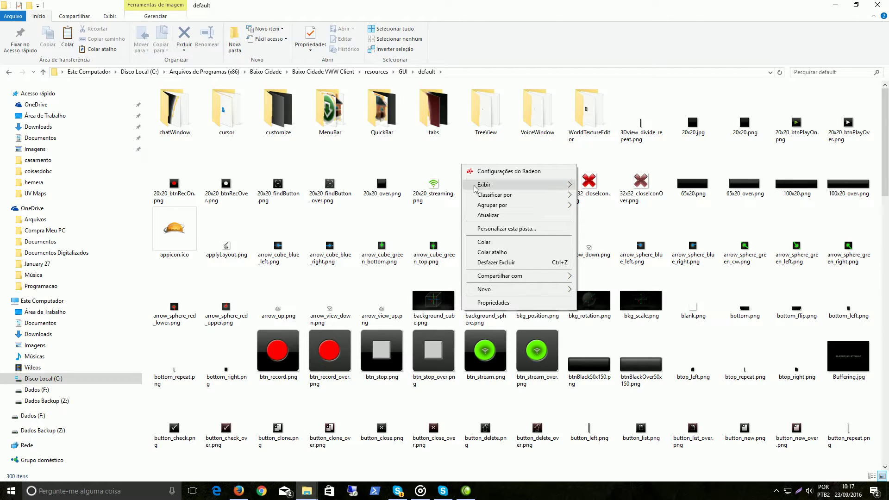
pyautogui.click(502, 242)
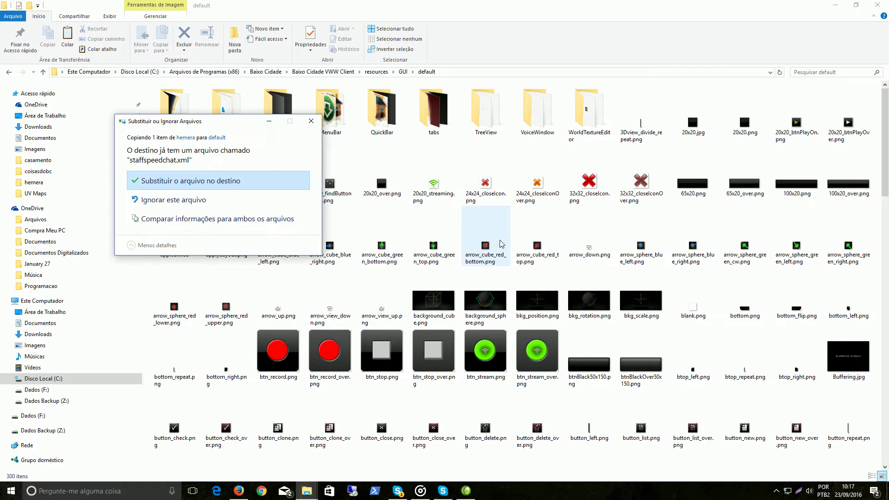
pyautogui.click(208, 185)
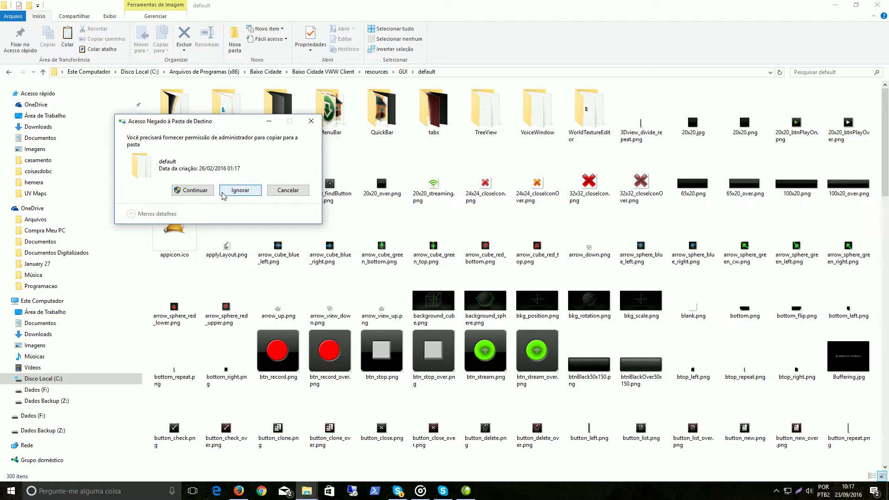
pyautogui.click(193, 191)
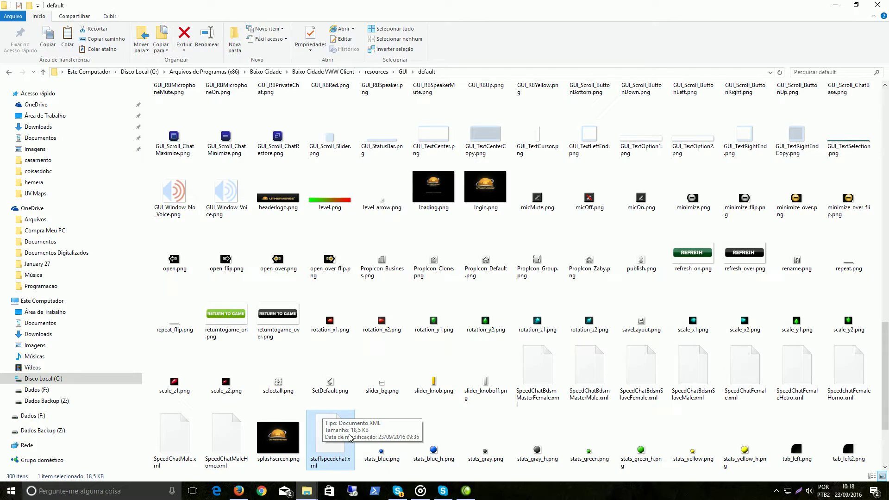
pyautogui.click(885, 5)
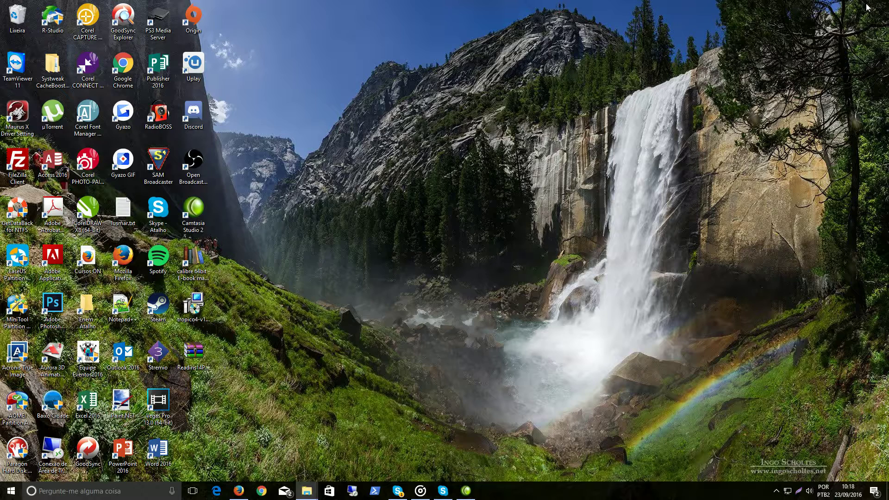
# Launch Equipe Eventos2016 from the desktop and start the client from its patcher
pyautogui.doubleClick(97, 366)
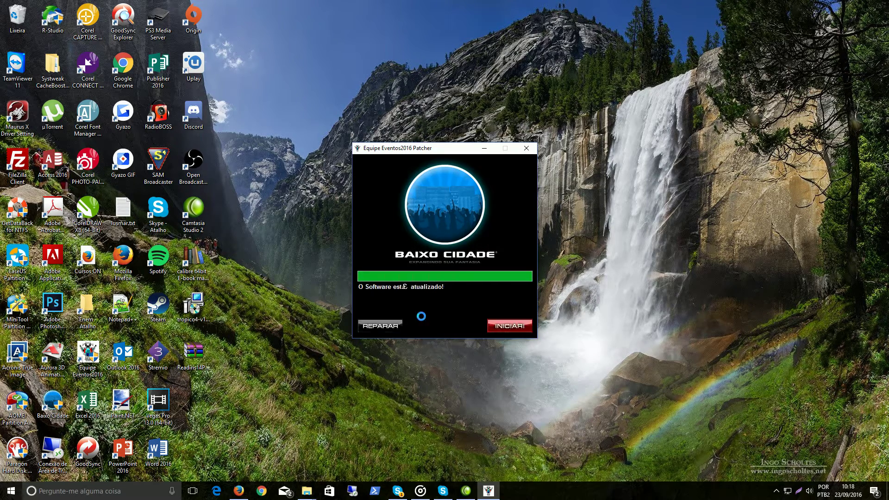
pyautogui.click(513, 324)
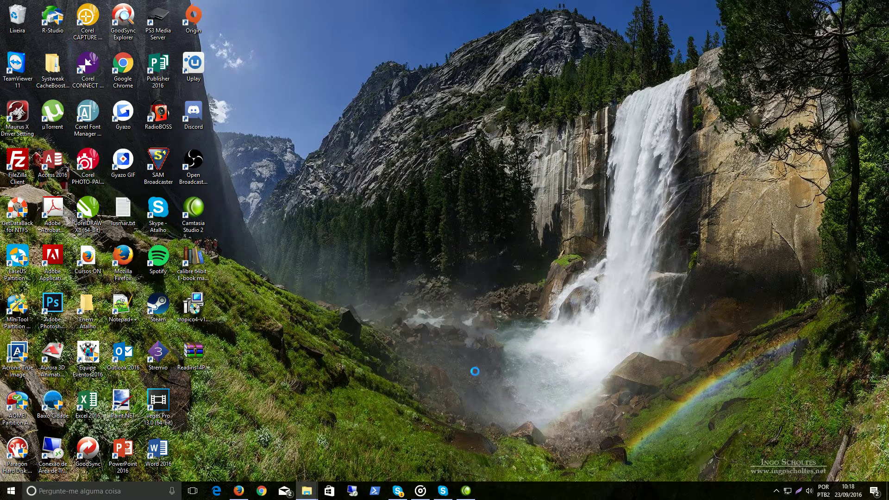
# Switch to Skype and send the message "on 3d" in the Nova Sala Logs group chat
pyautogui.click(398, 491)
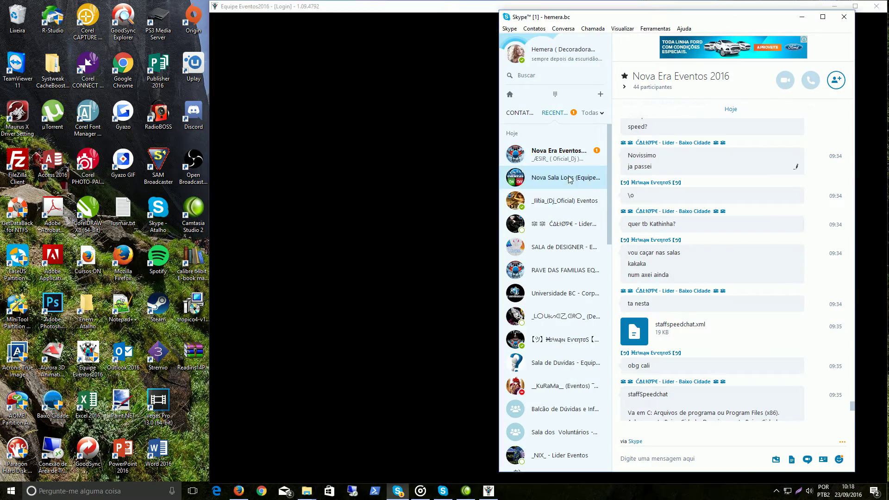
pyautogui.click(567, 177)
pyautogui.click(677, 454)
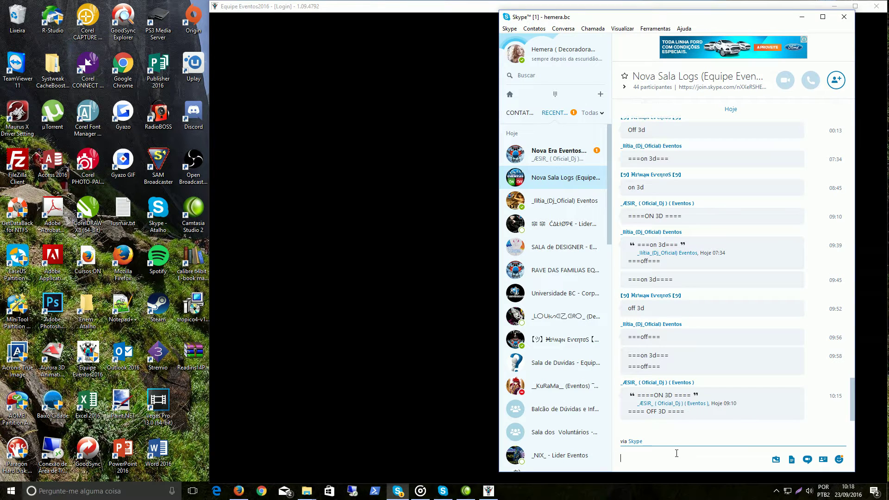
pyautogui.write('on 3d')
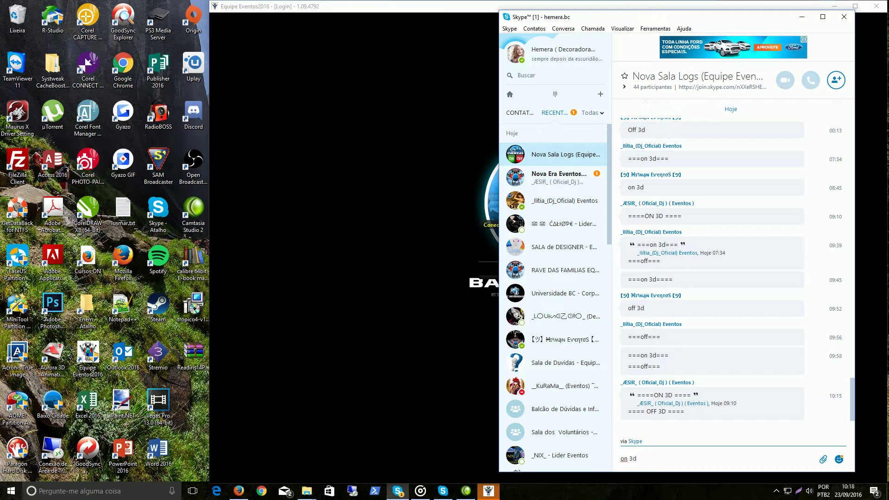
pyautogui.press('Return')
# Switch to the Equipe Eventos2016 client, log in with the account name and password, and close the announcements window
pyautogui.click(332, 359)
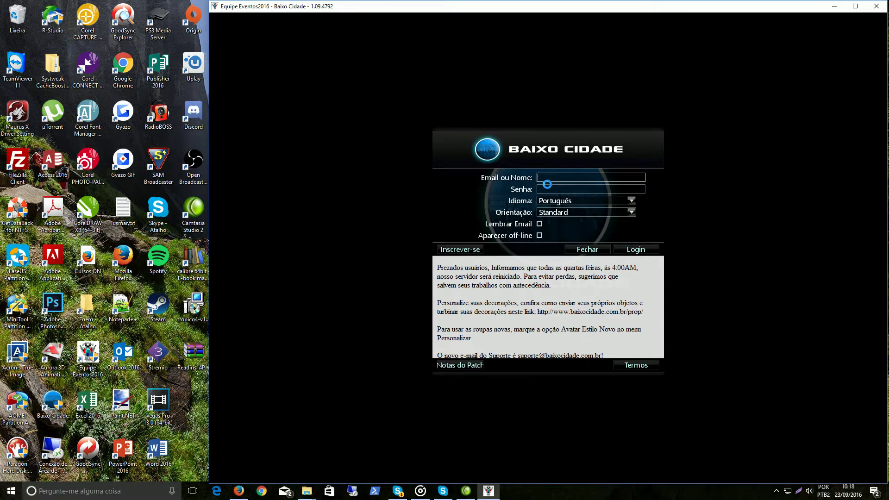
pyautogui.write('hemera_')
pyautogui.press('Tab')
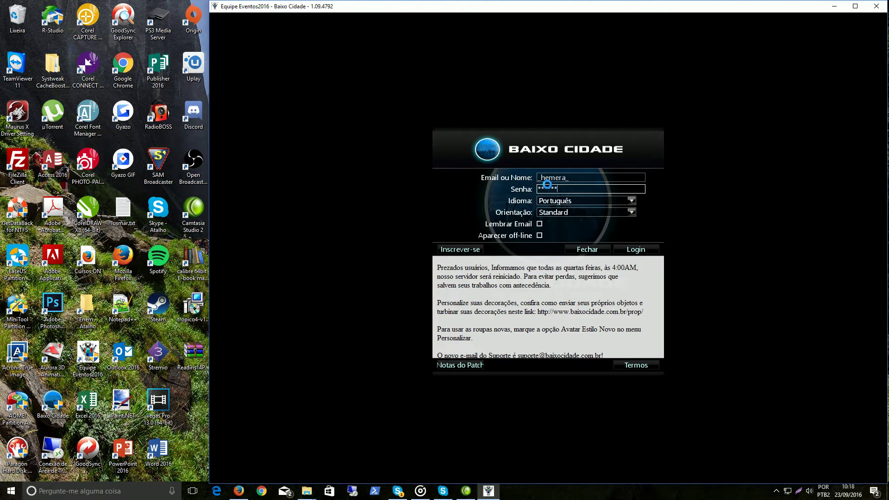
pyautogui.press('Return')
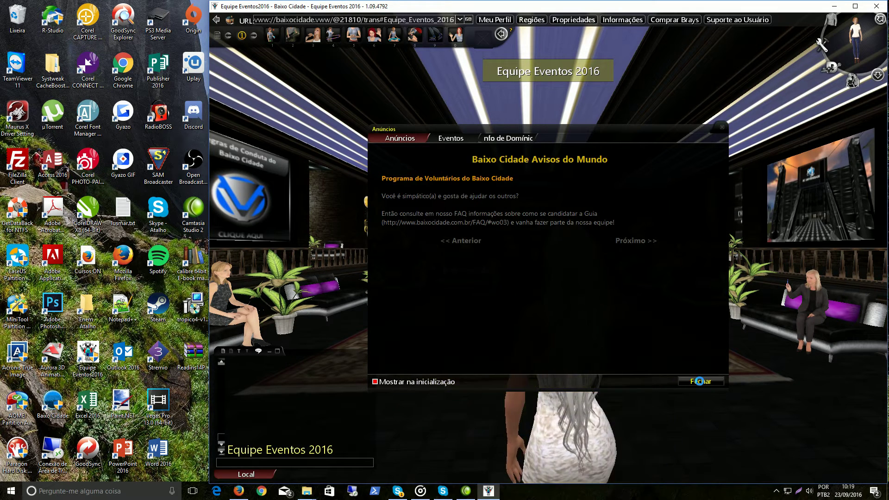
pyautogui.click(701, 381)
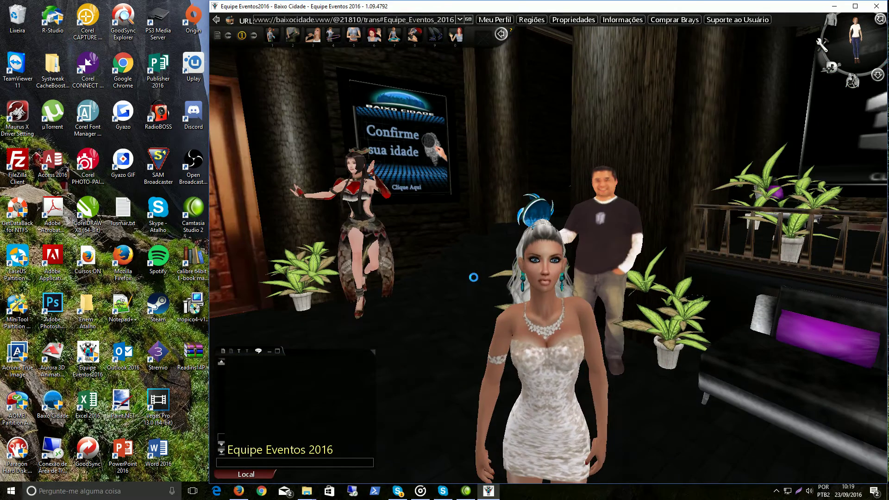
# Turn on the Speed Chat bar from the avatar's menu and browse its list of ready-made phrases, closing the list without choosing one
pyautogui.click(877, 74)
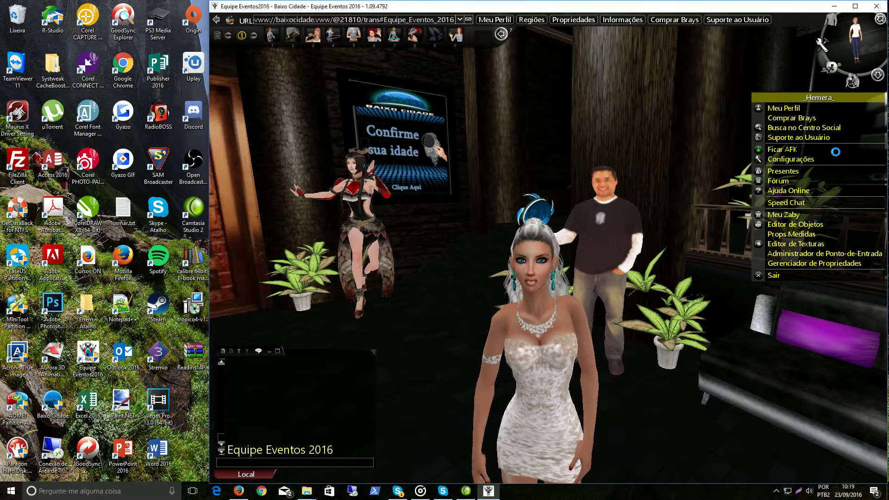
pyautogui.click(796, 202)
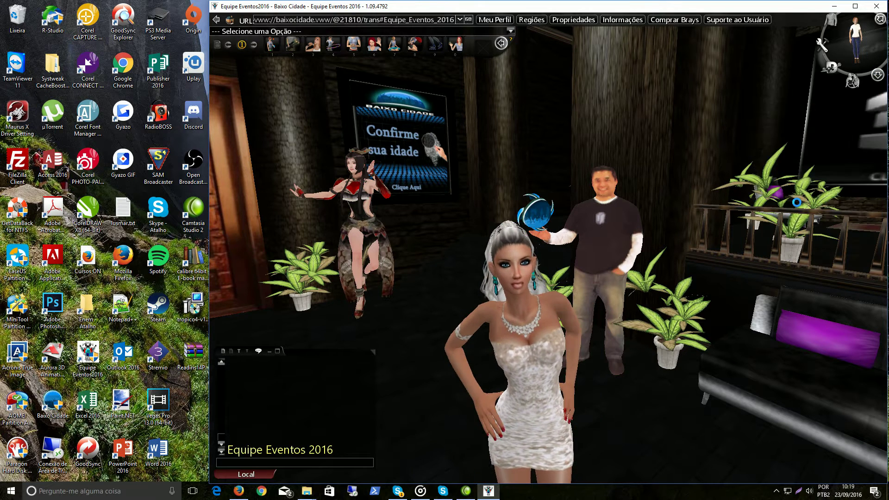
pyautogui.click(511, 30)
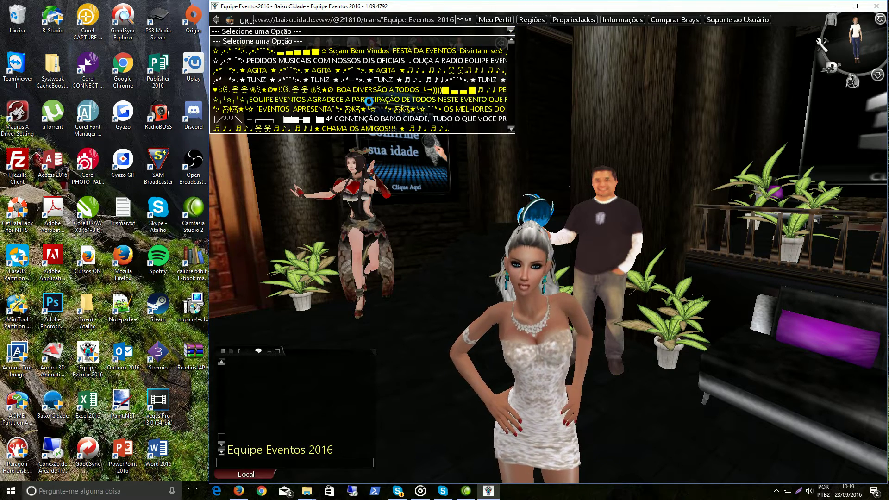
pyautogui.scroll(-6, 369, 98)
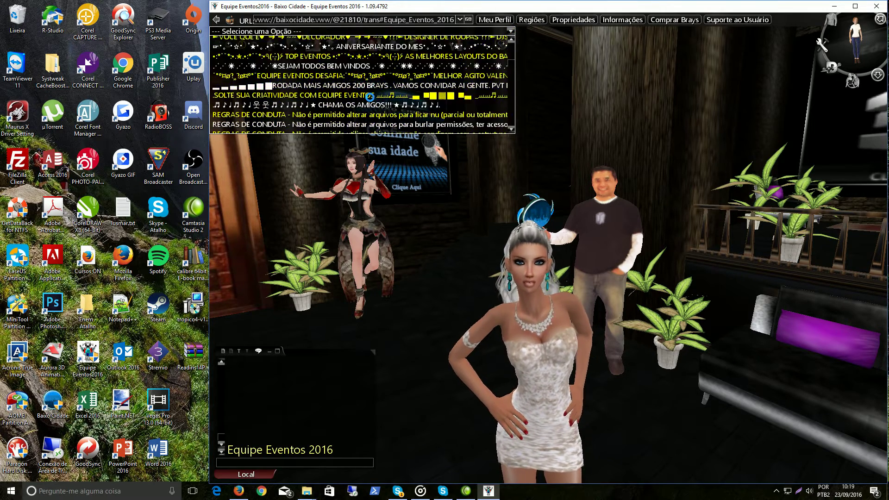
pyautogui.scroll(-1, 369, 97)
pyautogui.scroll(3, 369, 98)
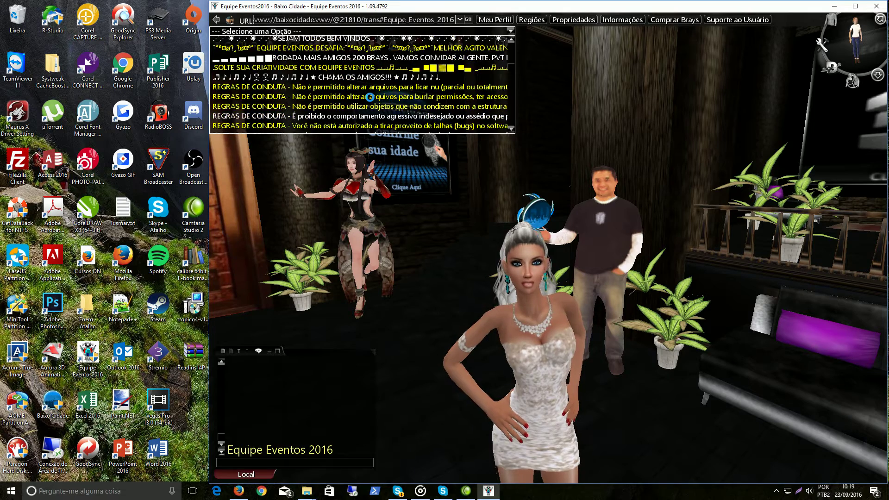
pyautogui.scroll(8, 370, 97)
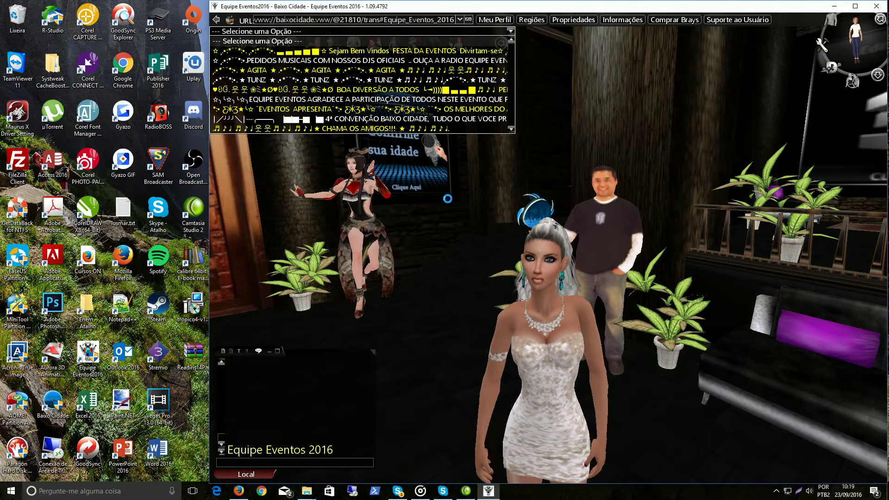
pyautogui.click(442, 318)
pyautogui.moveTo(448, 318)
pyautogui.mouseDown()
pyautogui.moveTo(364, 319)
pyautogui.moveTo(446, 329)
pyautogui.mouseUp()
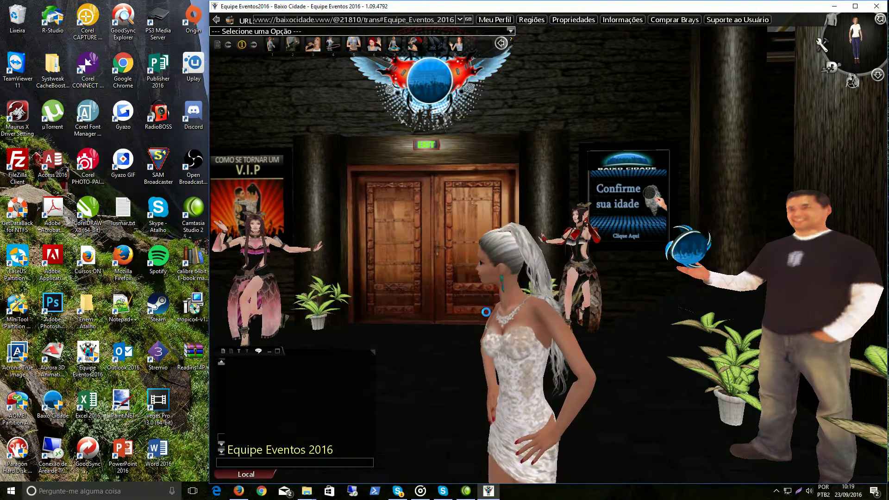
pyautogui.moveTo(427, 359); pyautogui.dragTo(445, 405)
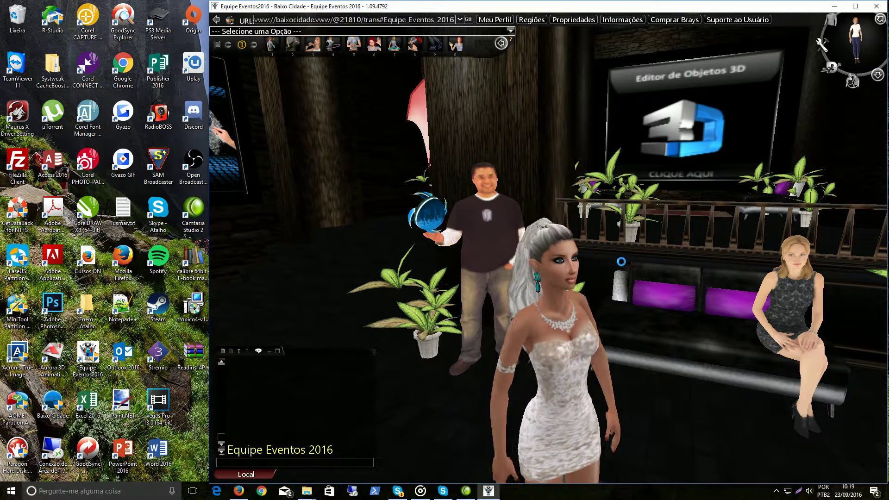
pyautogui.click(776, 491)
pyautogui.click(759, 472)
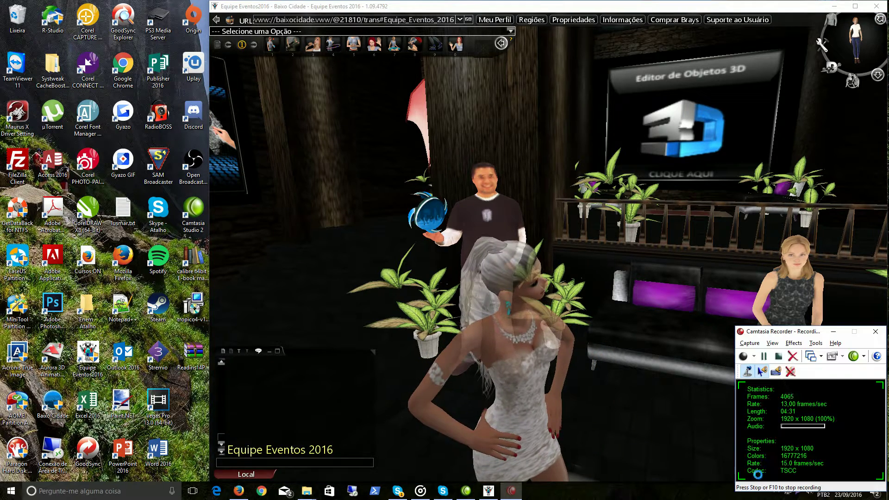